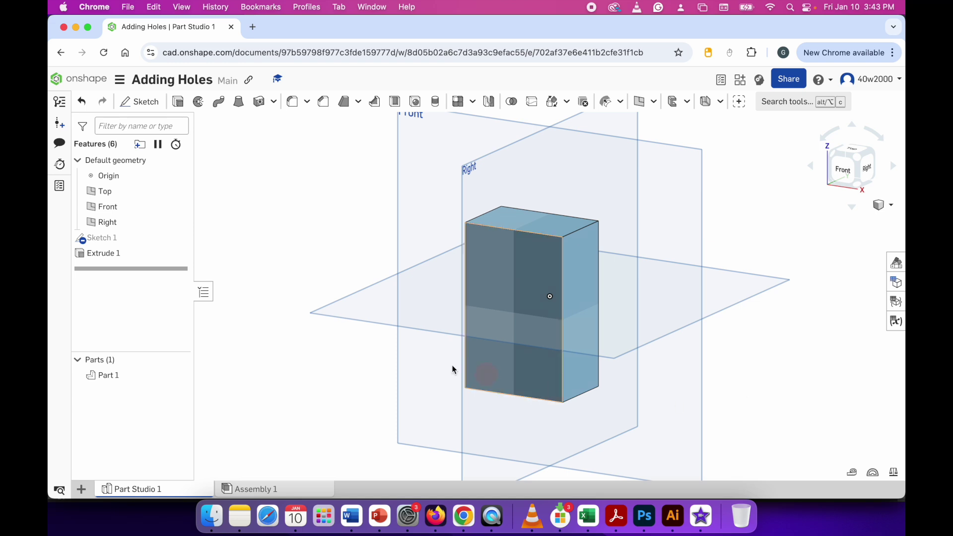
Select Sketch 1 and Extrude 1 to inspect them, then clear the selection.
{"action": "left_click", "coordinate": [107, 243]}
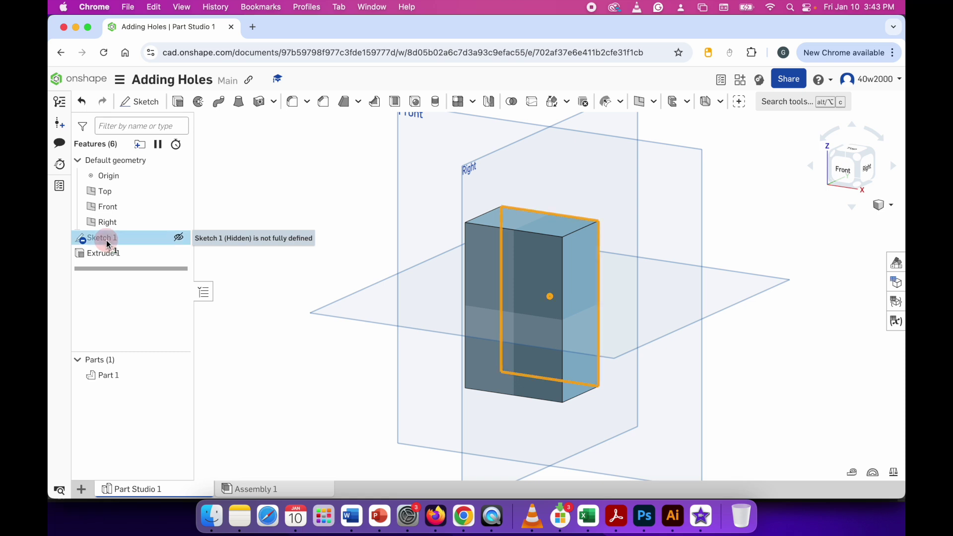
{"action": "left_click", "coordinate": [105, 252], "text": "shift"}
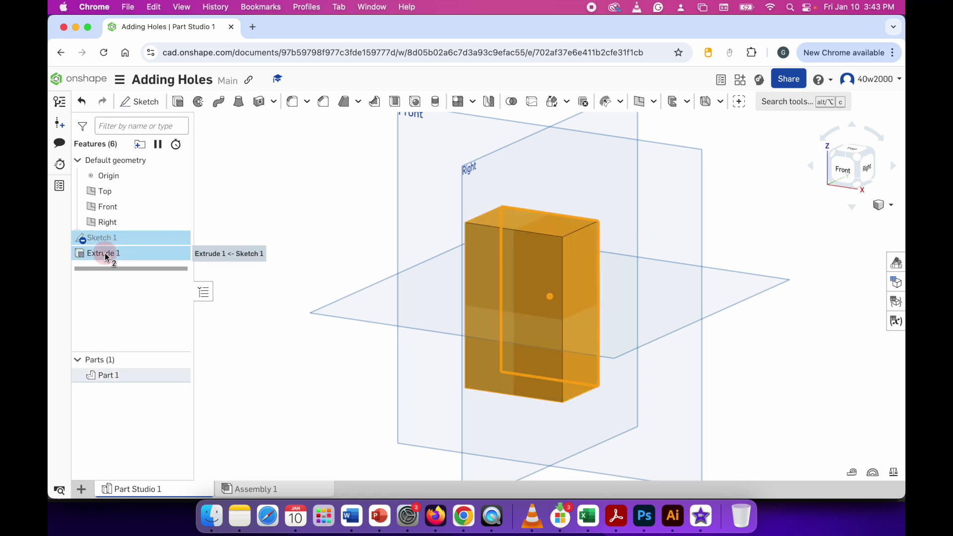
{"action": "key", "text": "Escape"}
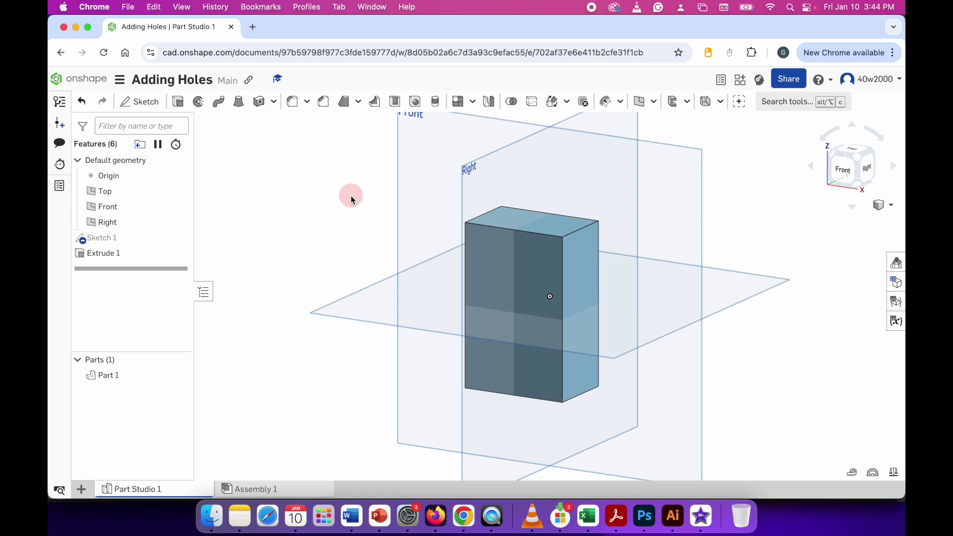
Start a new sketch on the block's front face and view it straight on.
{"action": "left_click", "coordinate": [148, 106]}
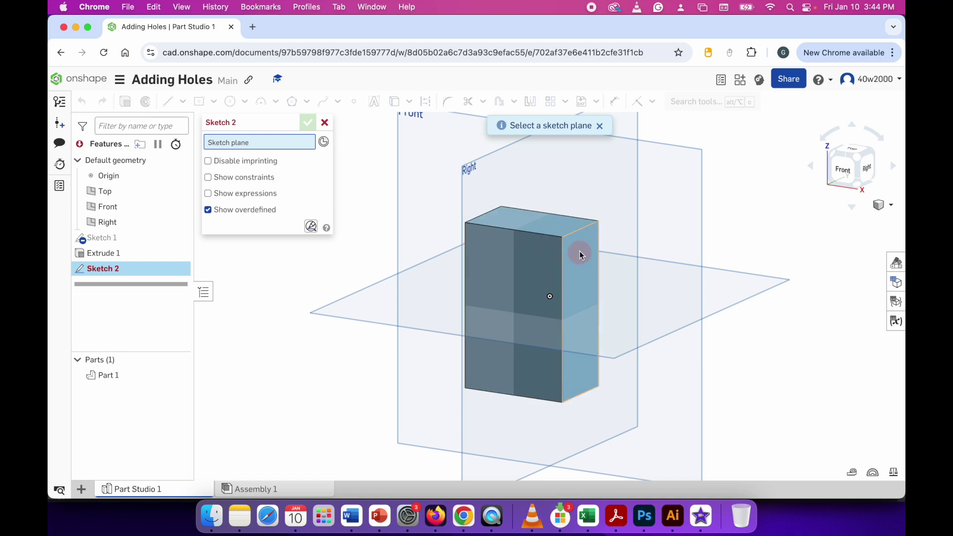
{"action": "left_click", "coordinate": [506, 260]}
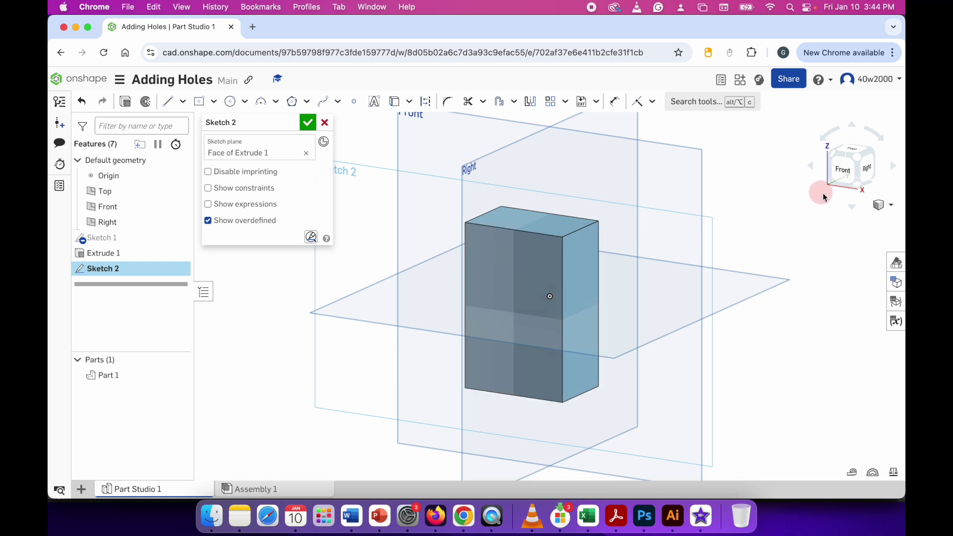
{"action": "left_click", "coordinate": [847, 174]}
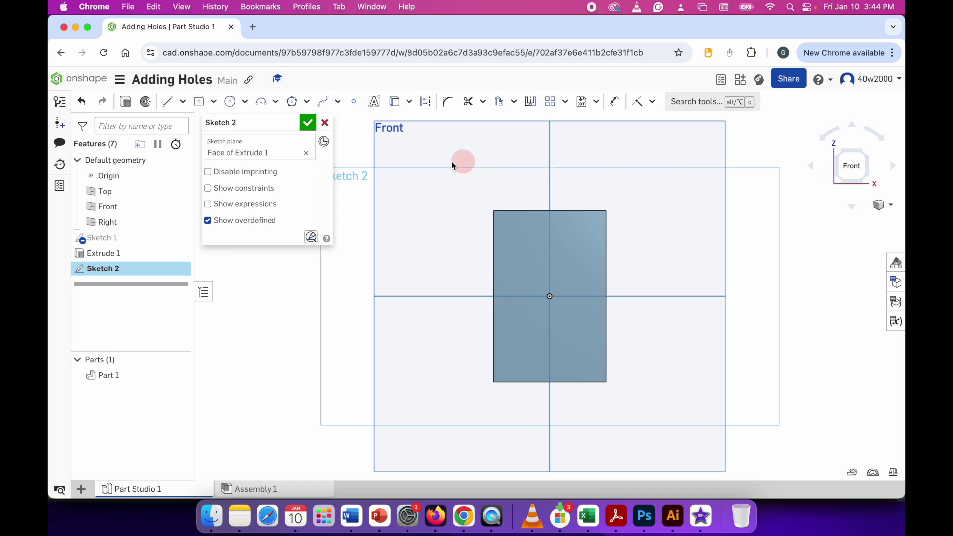
Place one sketch point above the block's centre on the front face and close Sketch 2.
{"action": "left_click", "coordinate": [354, 103]}
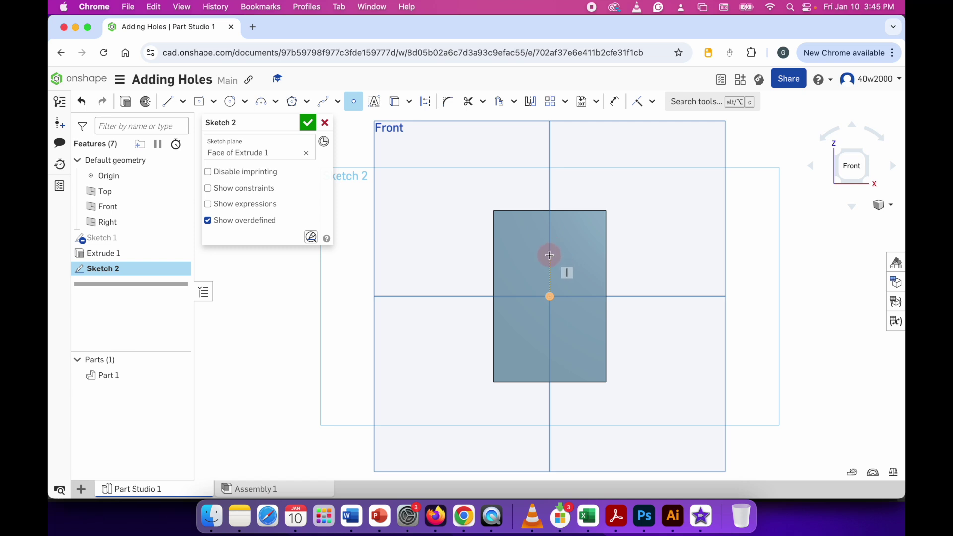
{"action": "left_click", "coordinate": [549, 255]}
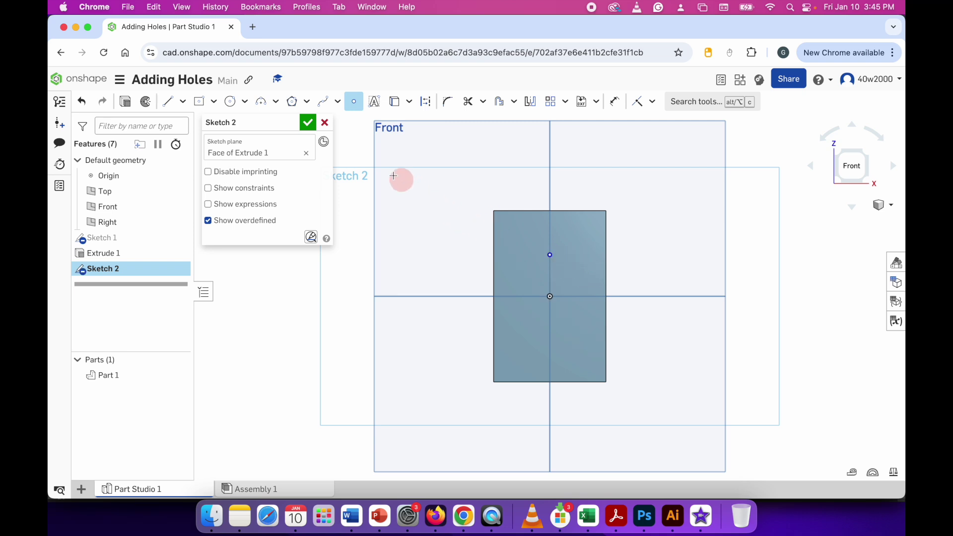
{"action": "left_click", "coordinate": [308, 124]}
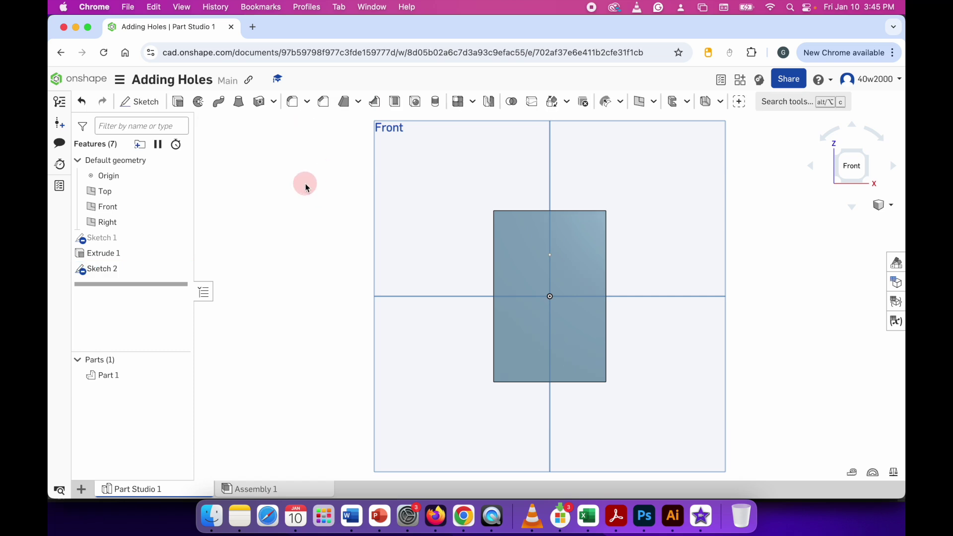
{"action": "mouse_move", "coordinate": [311, 189]}
{"action": "right_mouse_down"}
{"action": "mouse_move", "coordinate": [329, 192]}
{"action": "mouse_move", "coordinate": [268, 185]}
{"action": "mouse_move", "coordinate": [319, 185]}
{"action": "right_mouse_up"}
Start a hole at the Sketch 2 point, previewing a Ø 0.53 cm through-all M5 clearance hole.
{"action": "left_click", "coordinate": [866, 167]}
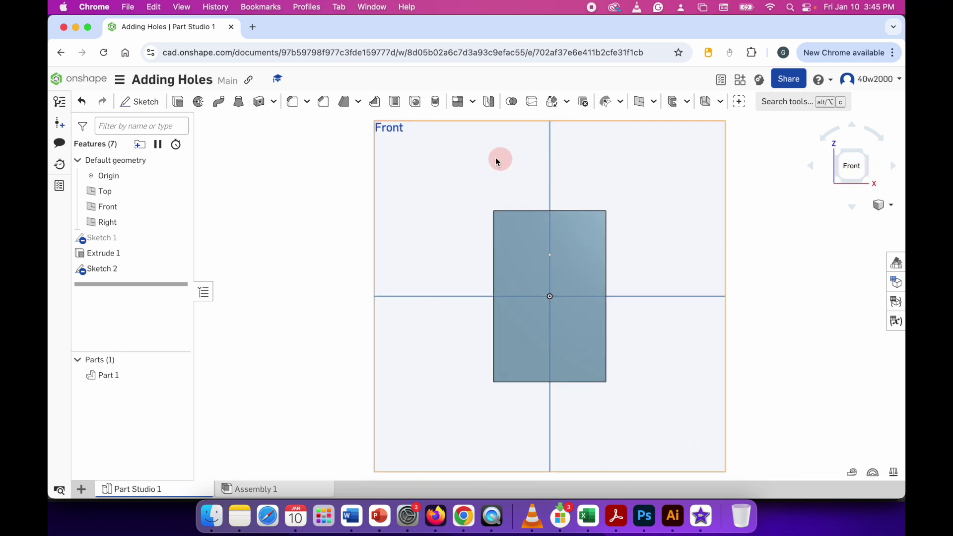
{"action": "left_click", "coordinate": [419, 110]}
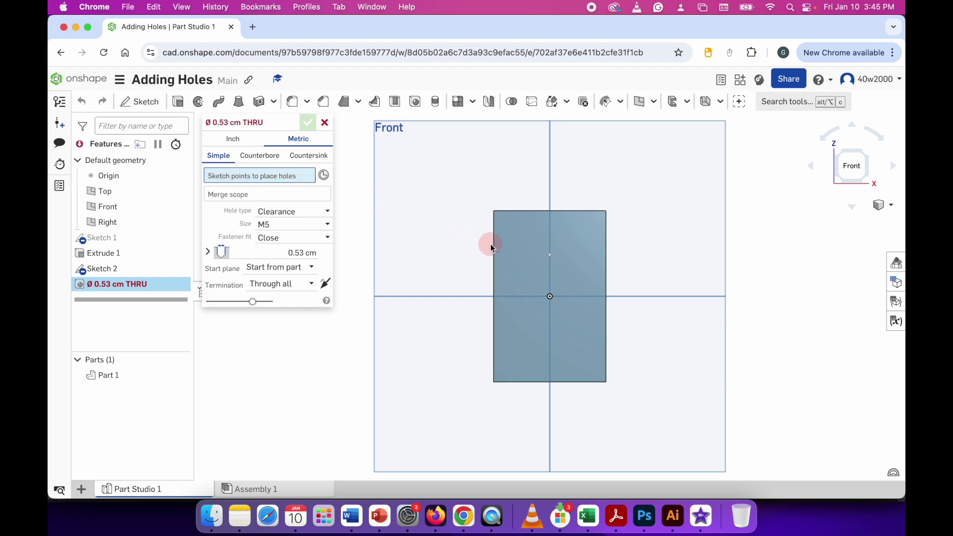
{"action": "left_click", "coordinate": [550, 256]}
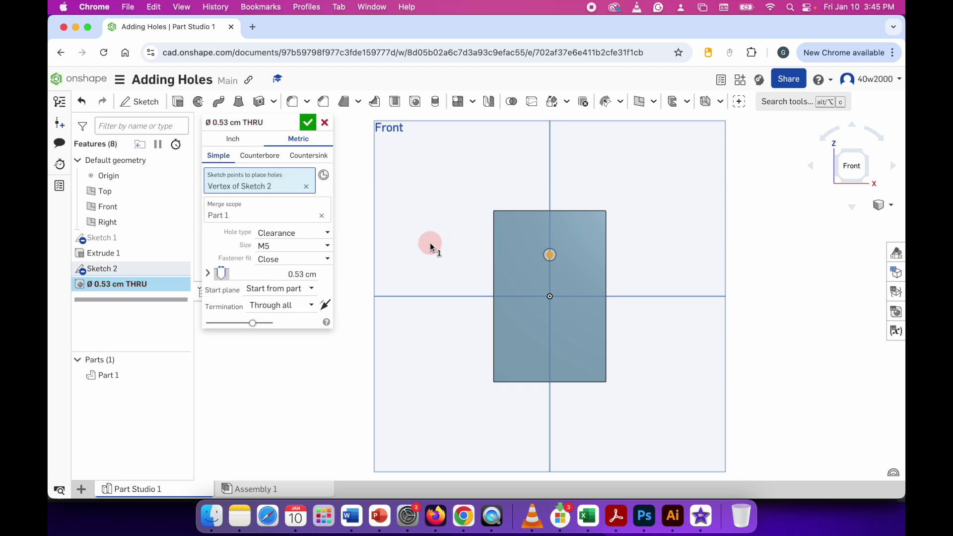
{"action": "right_click_drag", "start_coordinate": [429, 242], "coordinate": [497, 260]}
{"action": "scroll", "coordinate": [484, 252], "scroll_direction": "up", "scroll_amount": 6}
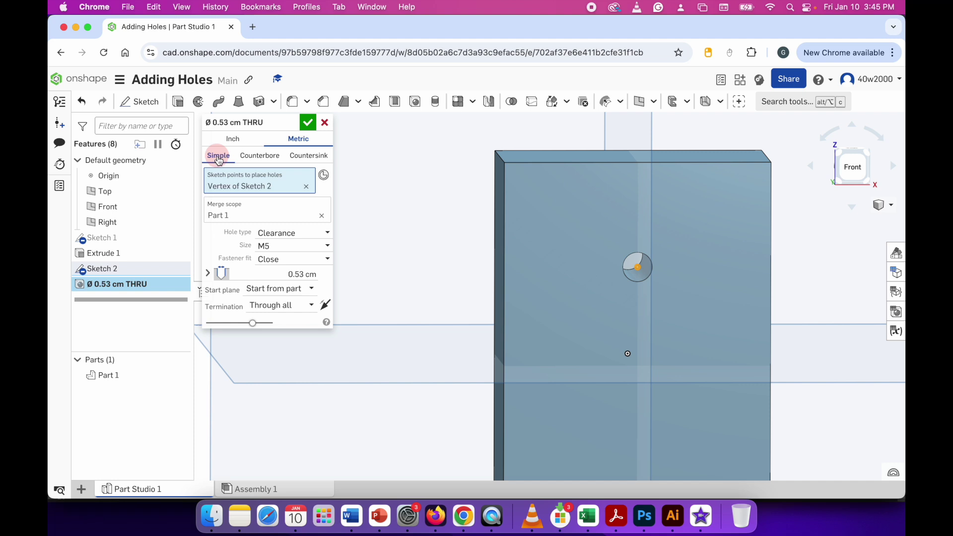
{"action": "left_click", "coordinate": [258, 155]}
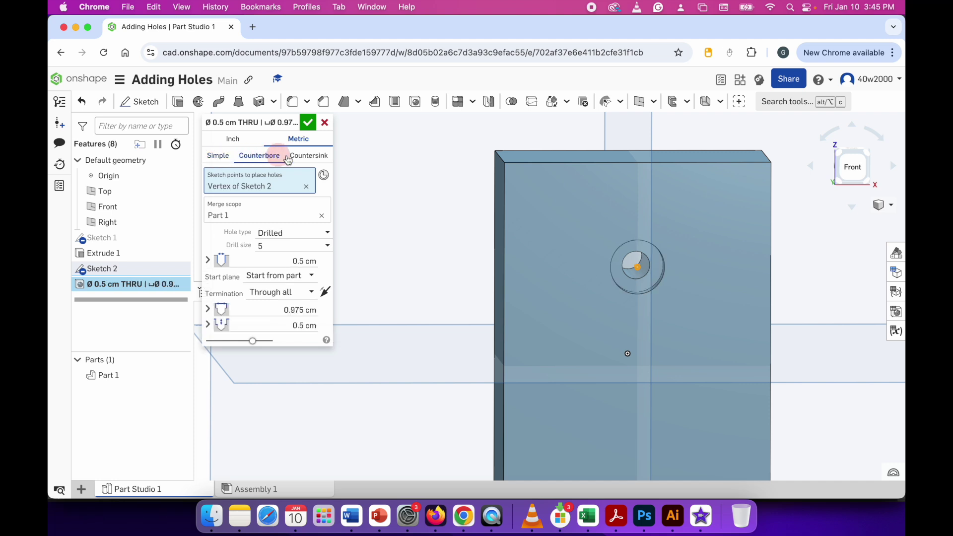
{"action": "left_click", "coordinate": [316, 156]}
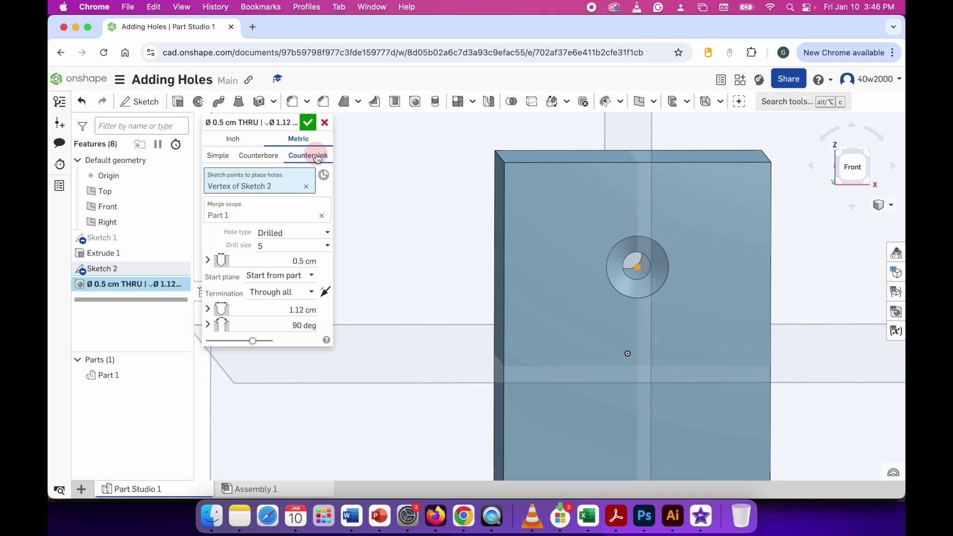
{"action": "left_click", "coordinate": [217, 156]}
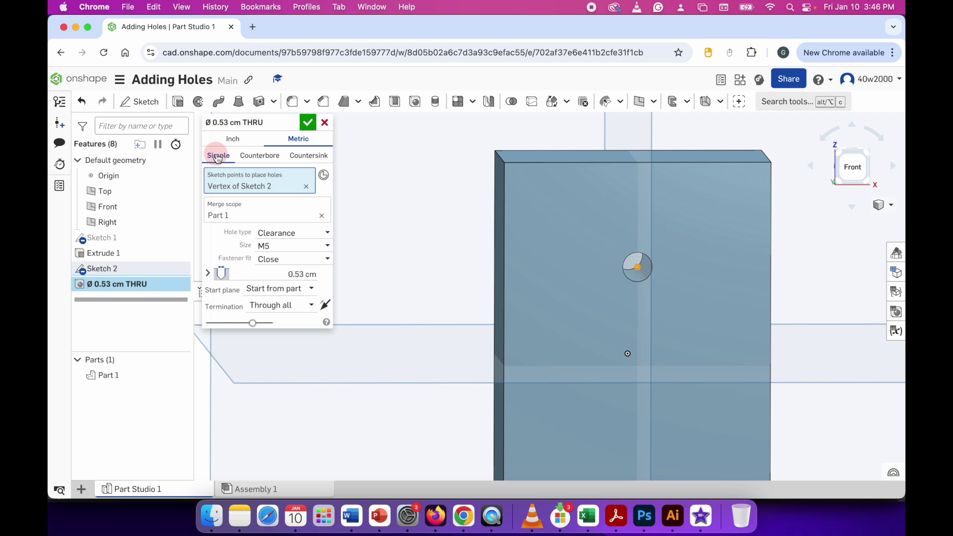
{"action": "left_click", "coordinate": [276, 233]}
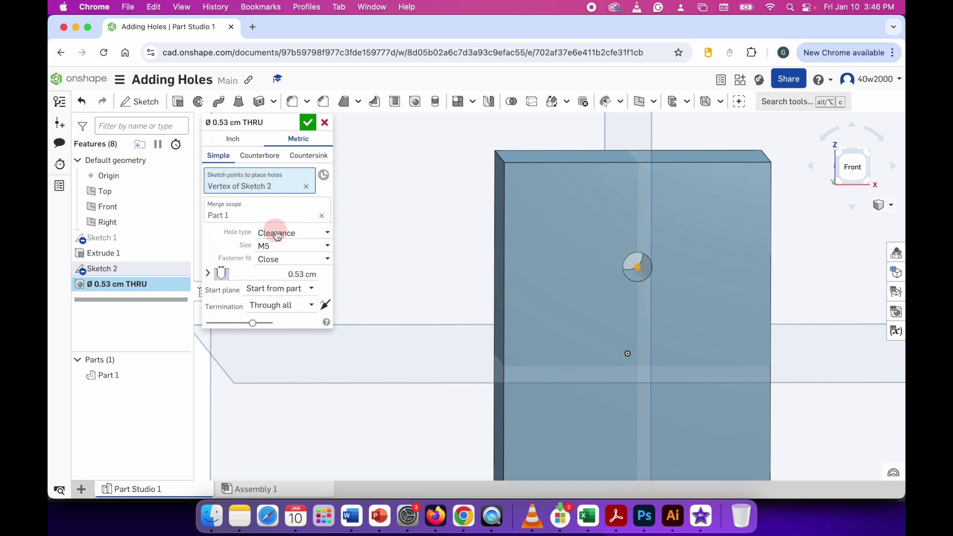
Set the hole diameter to 10 mm.
{"action": "left_click", "coordinate": [297, 274]}
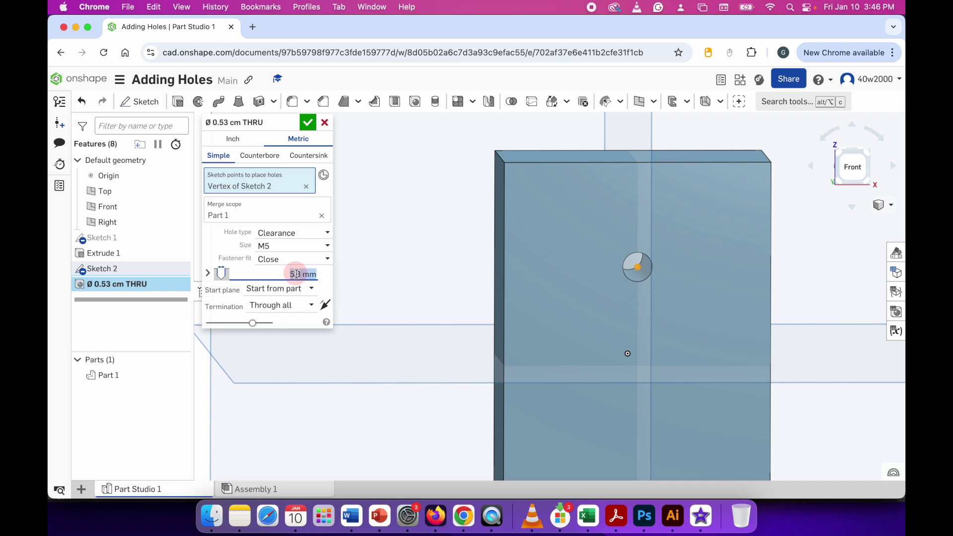
{"action": "left_click", "coordinate": [298, 275]}
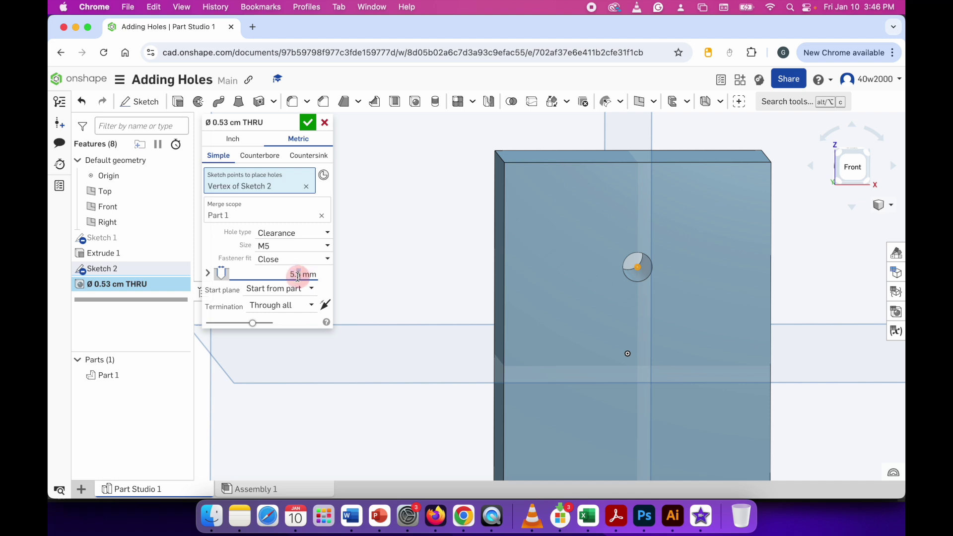
{"action": "double_click", "coordinate": [289, 274]}
{"action": "type", "text": "10"}
{"action": "key", "text": "Return"}
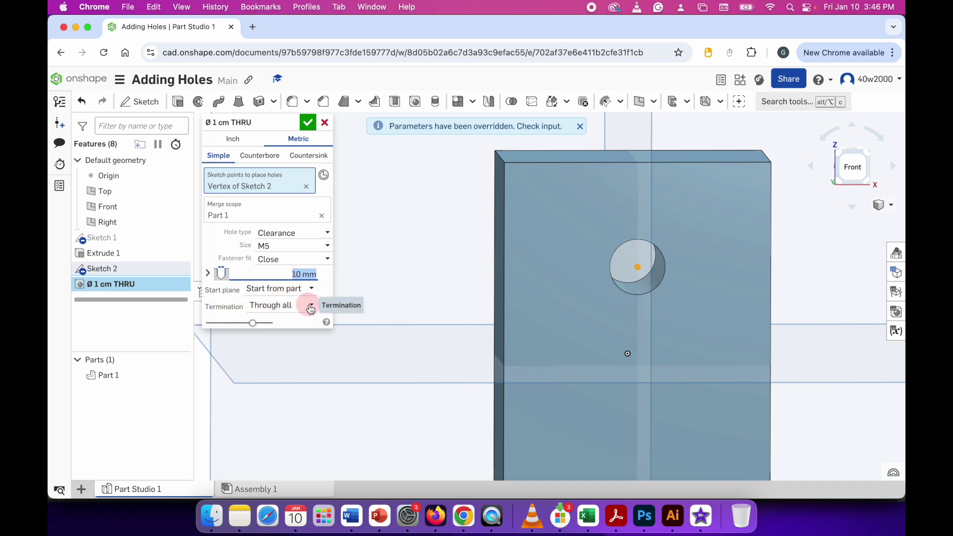
Try the termination options, settle on Through all, and accept the Ø 1 cm hole.
{"action": "left_click", "coordinate": [311, 306]}
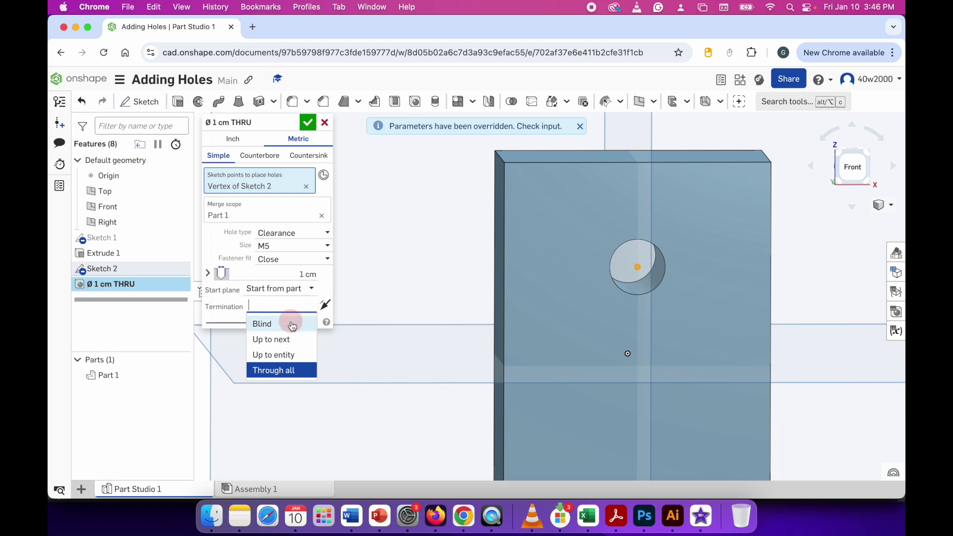
{"action": "left_click", "coordinate": [292, 324]}
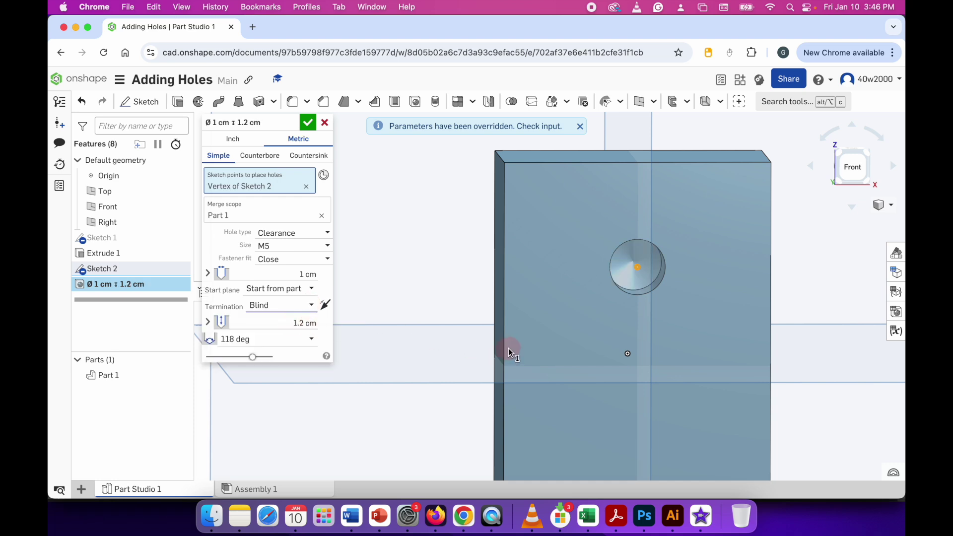
{"action": "mouse_move", "coordinate": [508, 347]}
{"action": "right_mouse_down"}
{"action": "mouse_move", "coordinate": [521, 344]}
{"action": "mouse_move", "coordinate": [510, 346]}
{"action": "right_mouse_up"}
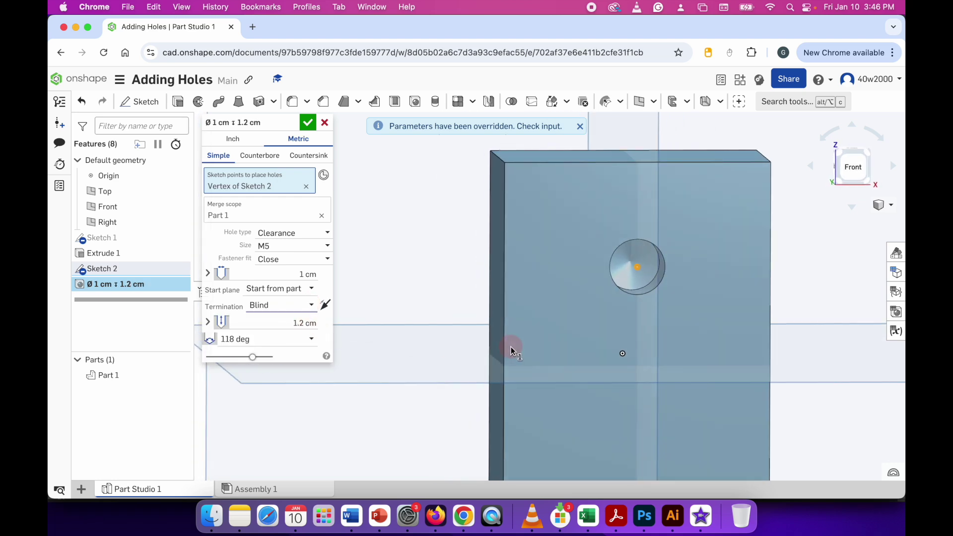
{"action": "left_click", "coordinate": [309, 305]}
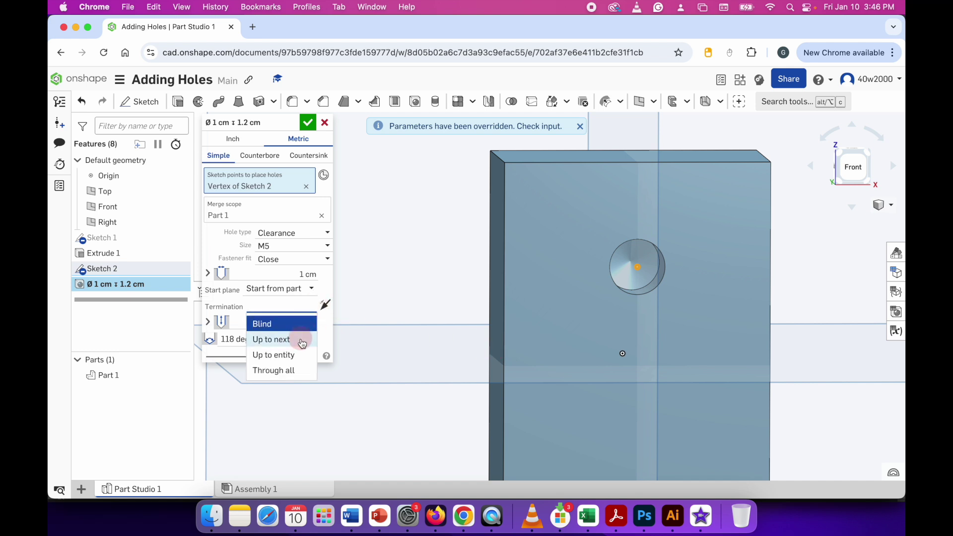
{"action": "left_click", "coordinate": [302, 339]}
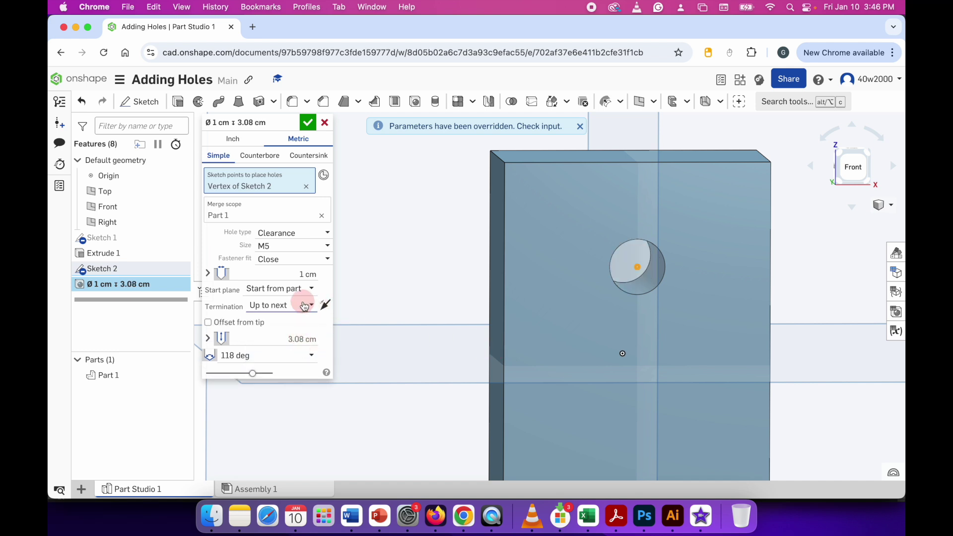
{"action": "left_click", "coordinate": [300, 305]}
{"action": "left_click", "coordinate": [293, 354]}
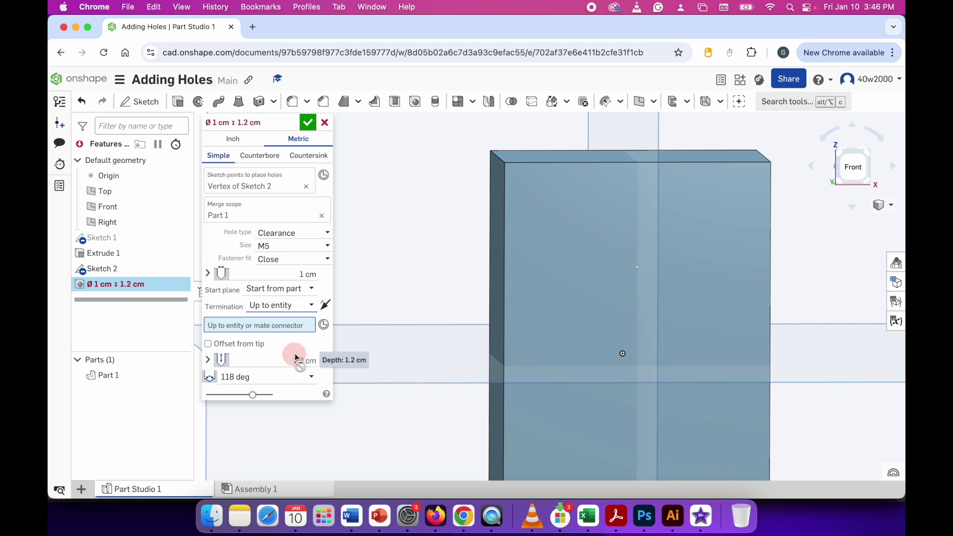
{"action": "left_click", "coordinate": [308, 307]}
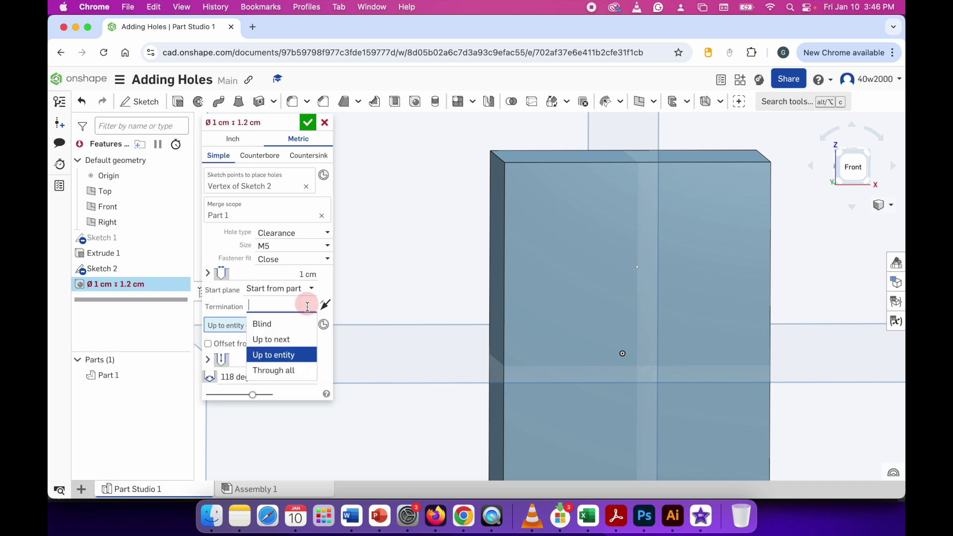
{"action": "left_click", "coordinate": [293, 374]}
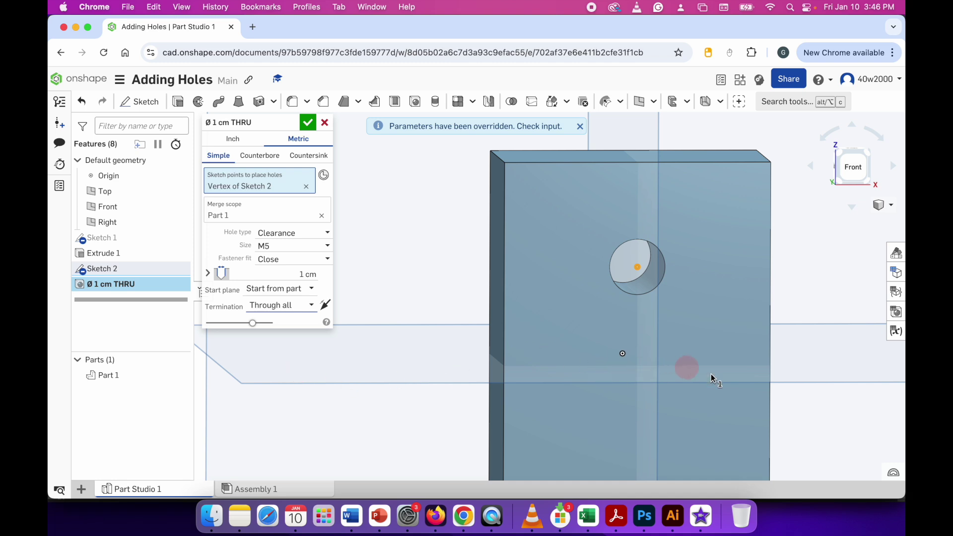
{"action": "right_click_drag", "start_coordinate": [685, 365], "coordinate": [733, 380]}
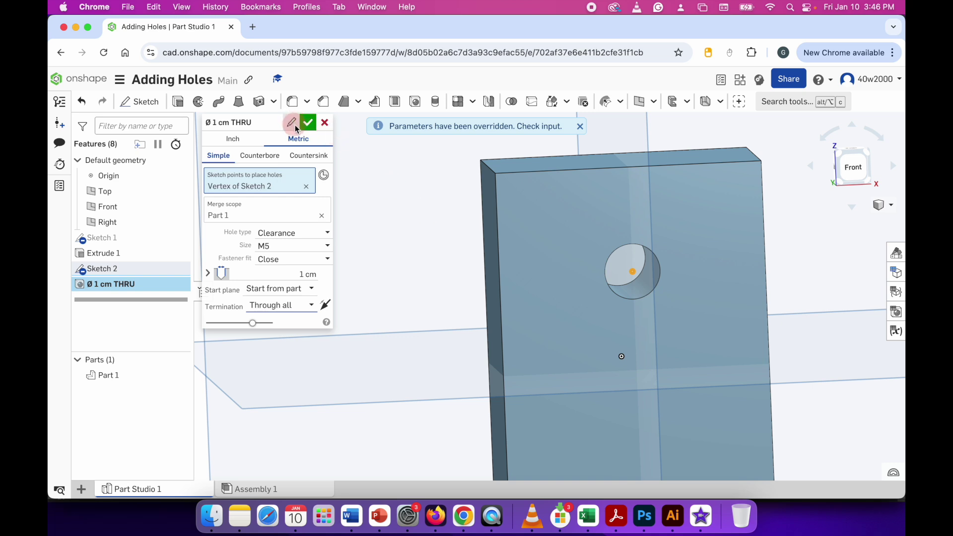
{"action": "left_click", "coordinate": [308, 123]}
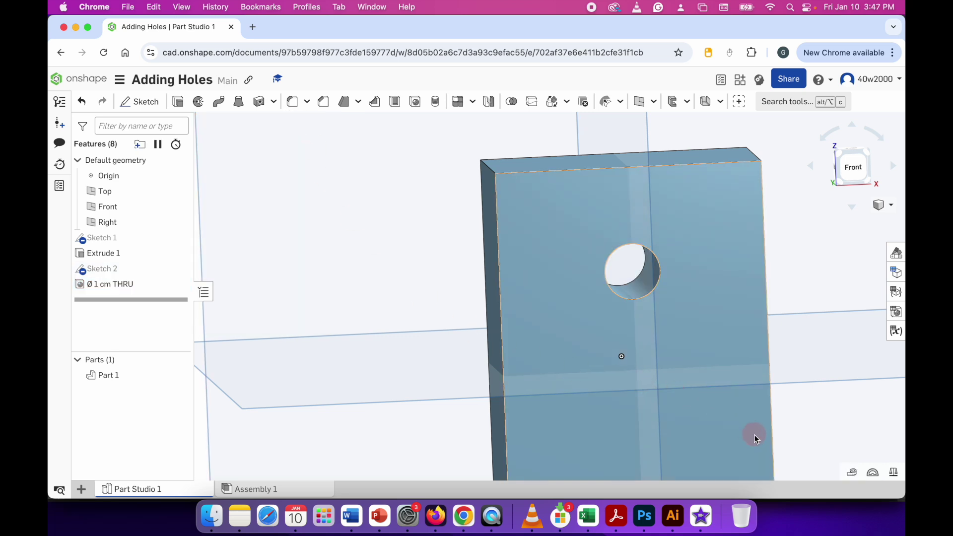
Switch from the front view to the block's left side view and start Sketch 3.
{"action": "left_click", "coordinate": [856, 171]}
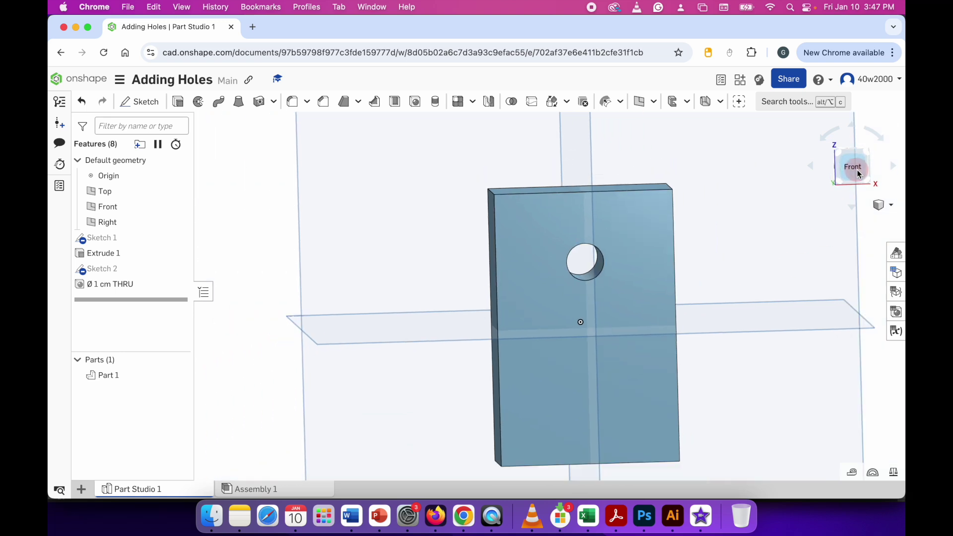
{"action": "mouse_move", "coordinate": [783, 322]}
{"action": "right_mouse_down"}
{"action": "mouse_move", "coordinate": [753, 325]}
{"action": "mouse_move", "coordinate": [808, 321]}
{"action": "mouse_move", "coordinate": [787, 323]}
{"action": "right_mouse_up"}
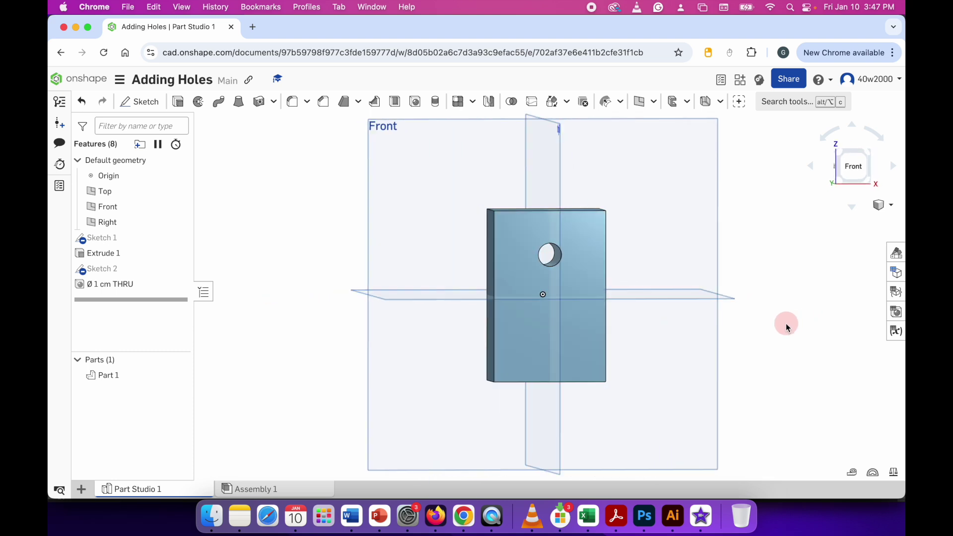
{"action": "left_click", "coordinate": [854, 180]}
{"action": "left_click", "coordinate": [856, 170]}
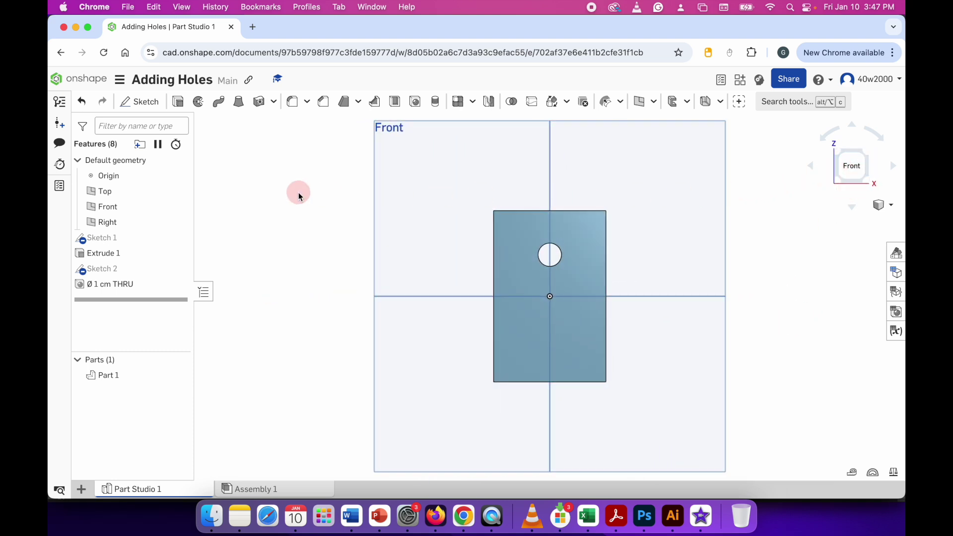
{"action": "right_click_drag", "start_coordinate": [380, 319], "coordinate": [513, 304]}
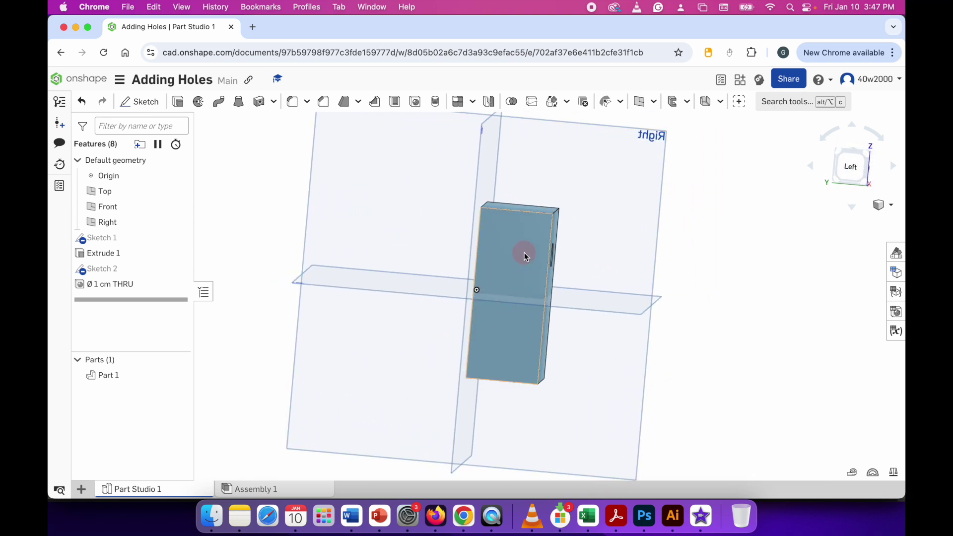
{"action": "left_click", "coordinate": [851, 167]}
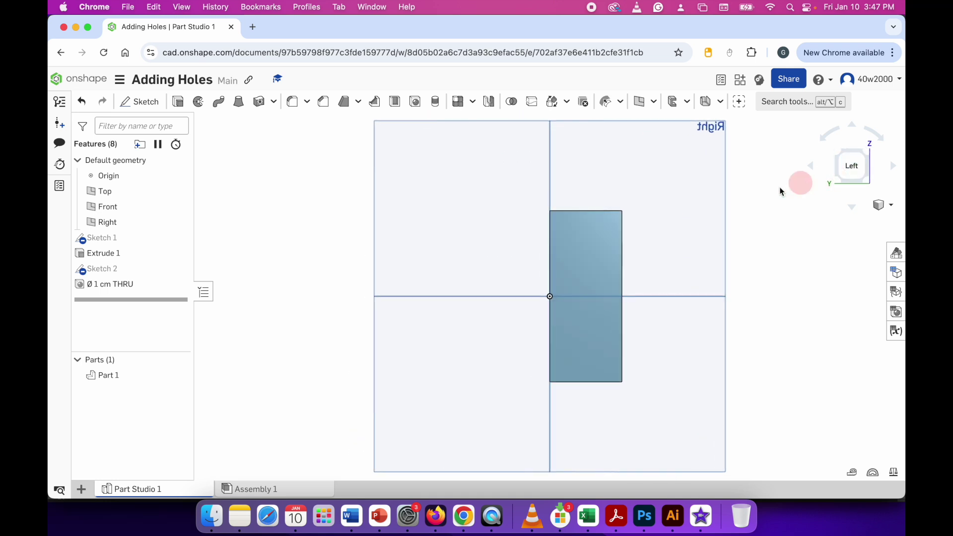
{"action": "left_click", "coordinate": [140, 103]}
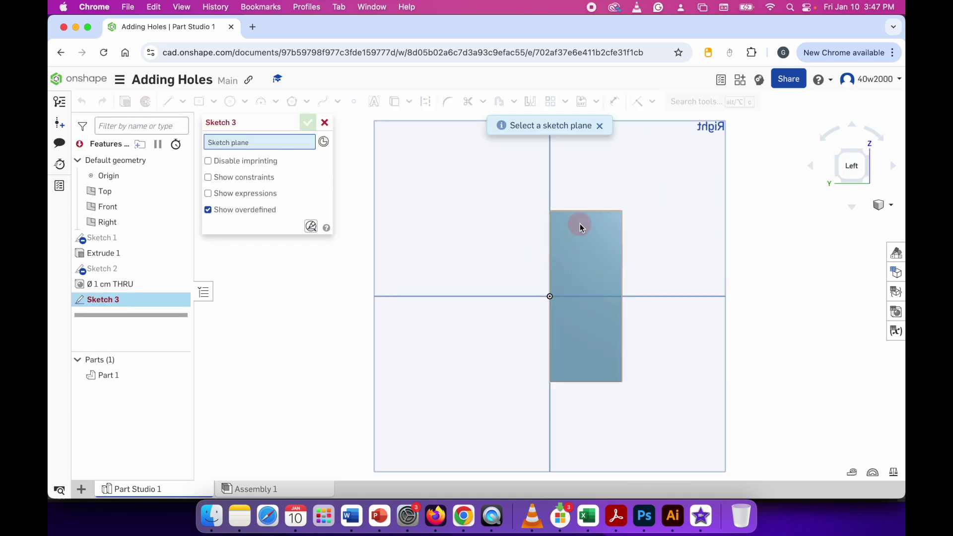
Place two level points on the lower left side face in Sketch 3 and finish it.
{"action": "left_click", "coordinate": [589, 362]}
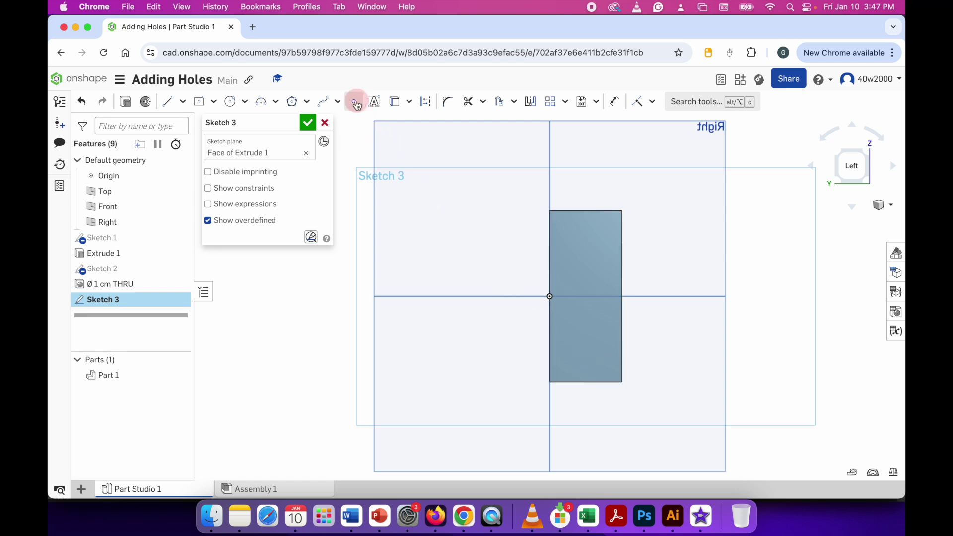
{"action": "left_click", "coordinate": [354, 105]}
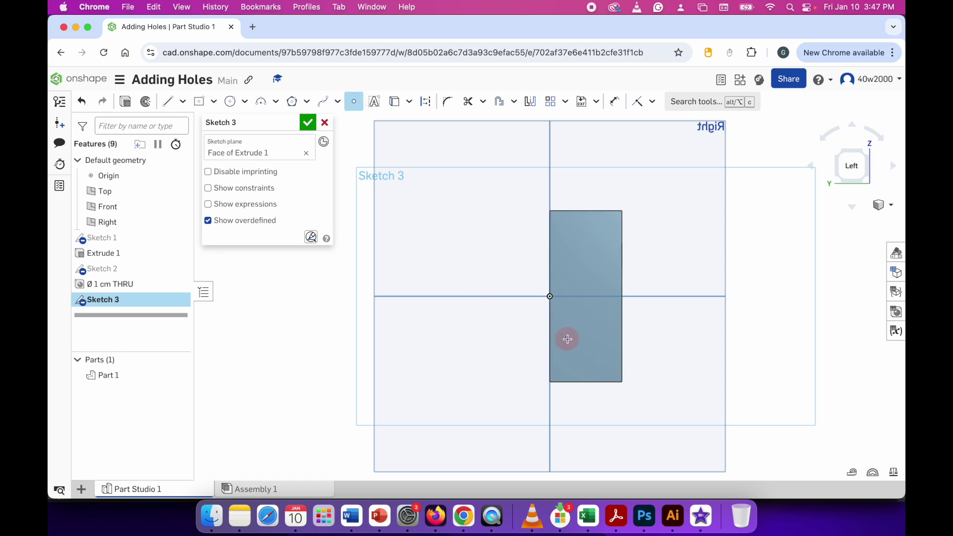
{"action": "left_click", "coordinate": [567, 338]}
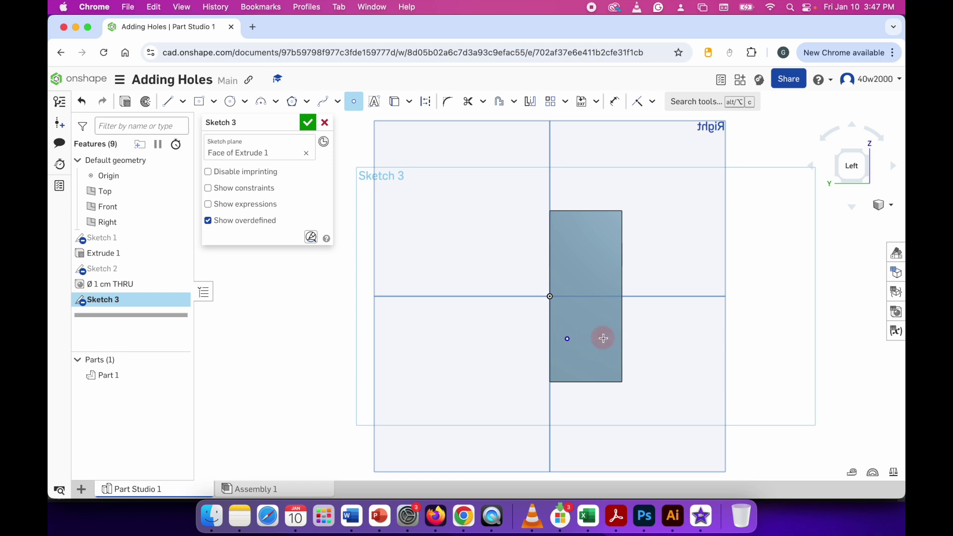
{"action": "left_click", "coordinate": [602, 338]}
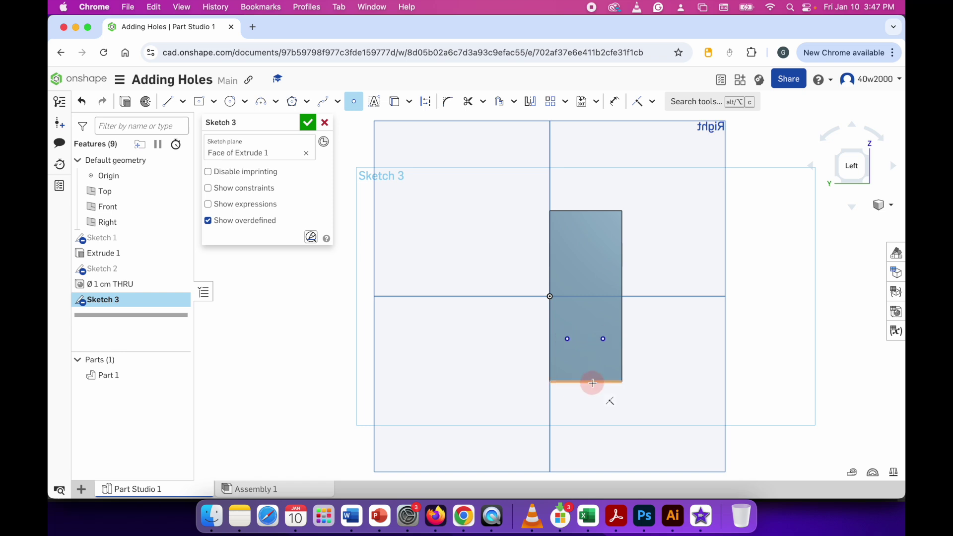
{"action": "left_click", "coordinate": [307, 124]}
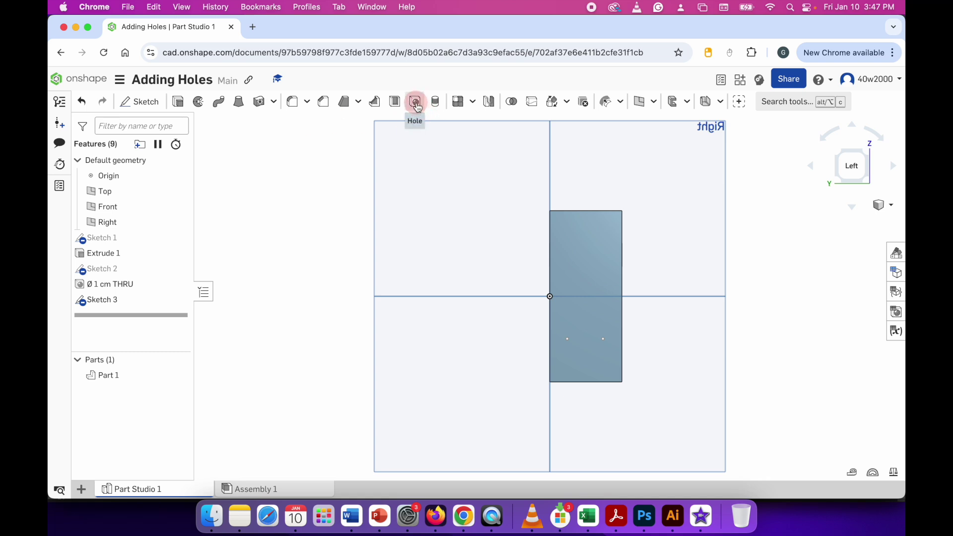
Put holes at both Sketch 3 points with 6 mm diameter, through all, and accept them.
{"action": "left_click", "coordinate": [416, 102]}
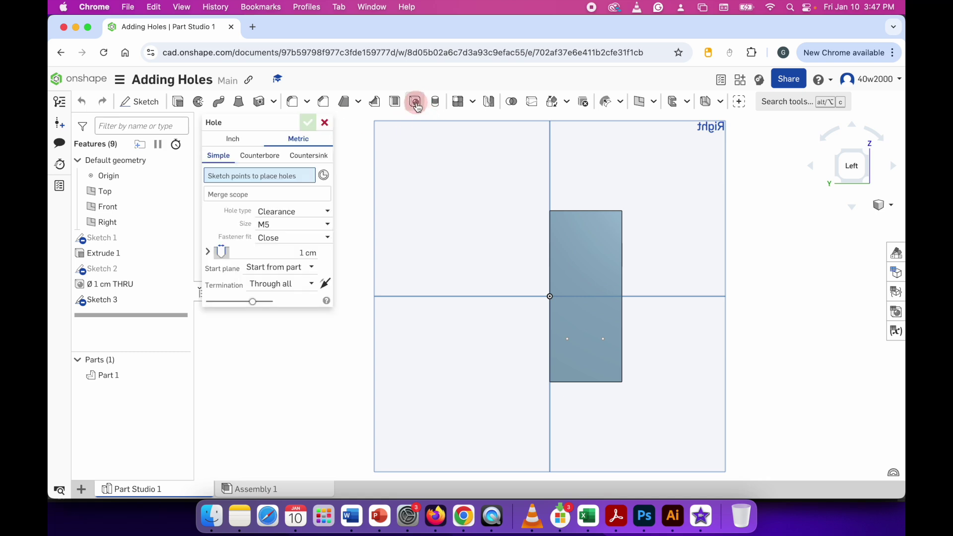
{"action": "left_click", "coordinate": [568, 340]}
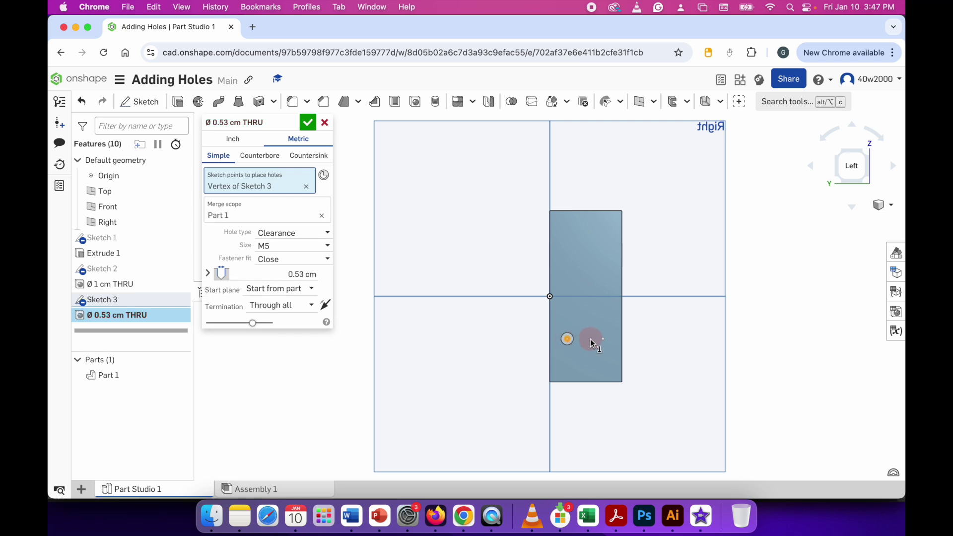
{"action": "left_click", "coordinate": [604, 340]}
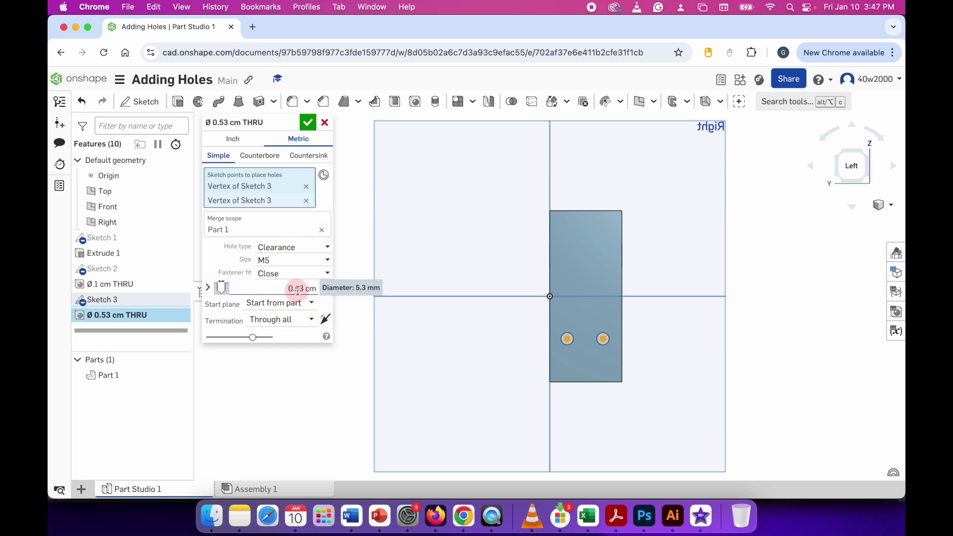
{"action": "double_click", "coordinate": [302, 288]}
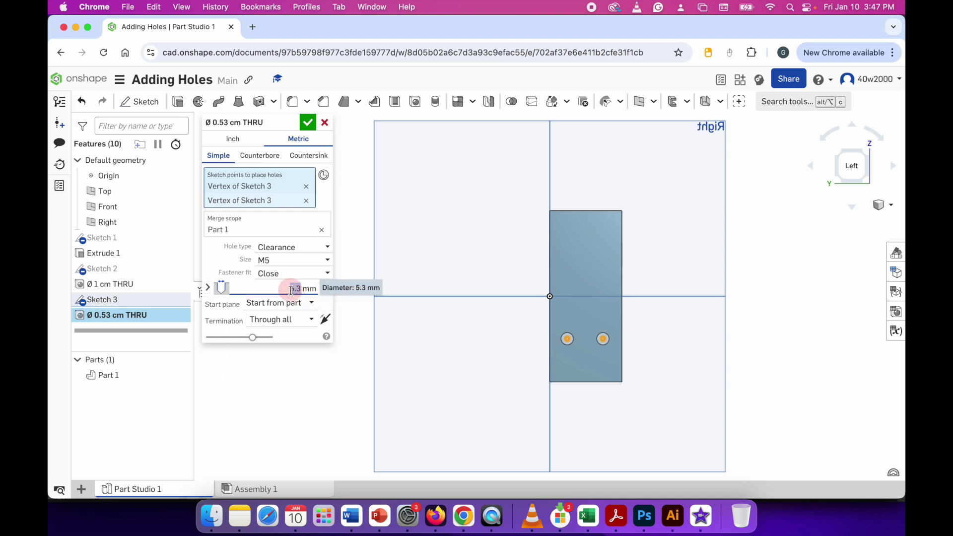
{"action": "type", "text": "6"}
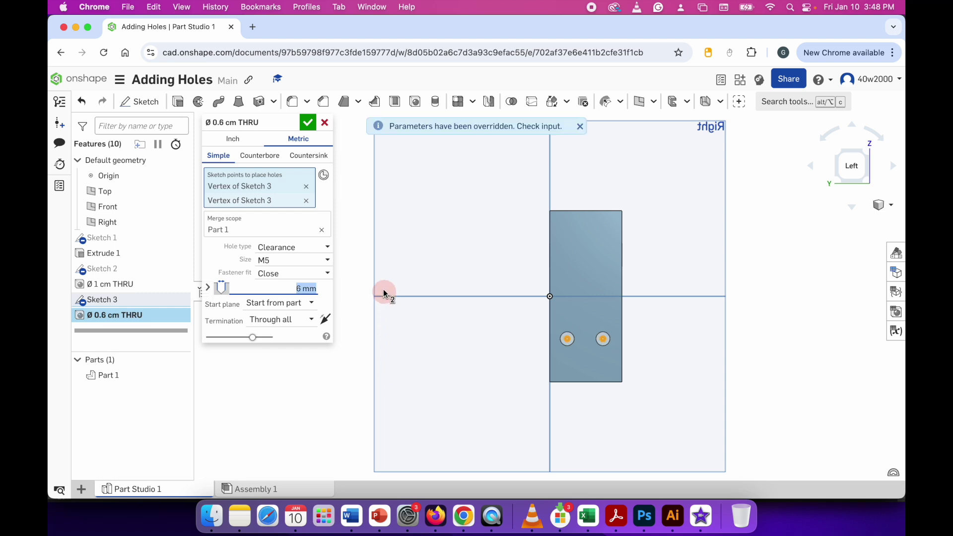
{"action": "left_click", "coordinate": [307, 121]}
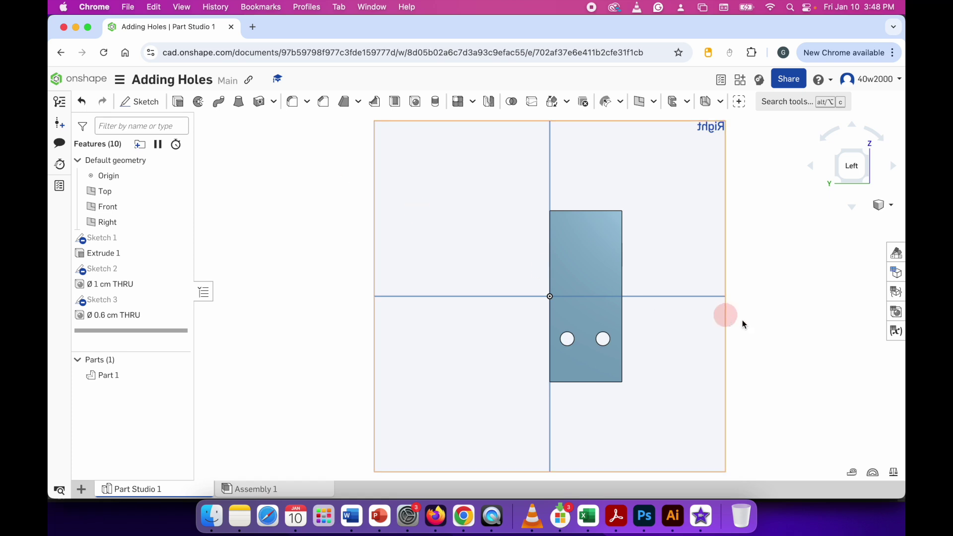
Orbit the block to an angled view showing the front hole and both side holes.
{"action": "mouse_move", "coordinate": [765, 340]}
{"action": "right_mouse_down"}
{"action": "mouse_move", "coordinate": [689, 340]}
{"action": "mouse_move", "coordinate": [772, 334]}
{"action": "mouse_move", "coordinate": [753, 340]}
{"action": "mouse_move", "coordinate": [761, 336]}
{"action": "right_mouse_up"}
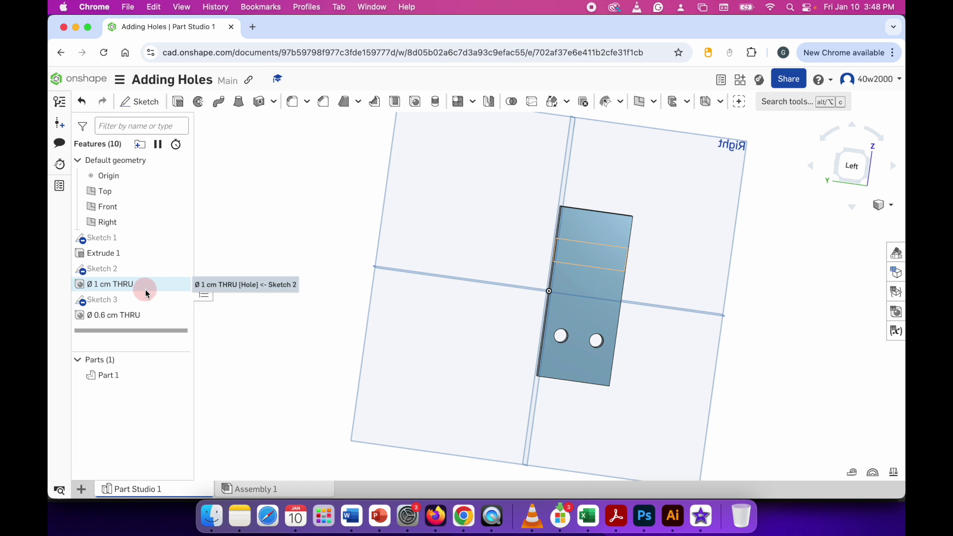
{"action": "left_click", "coordinate": [105, 254]}
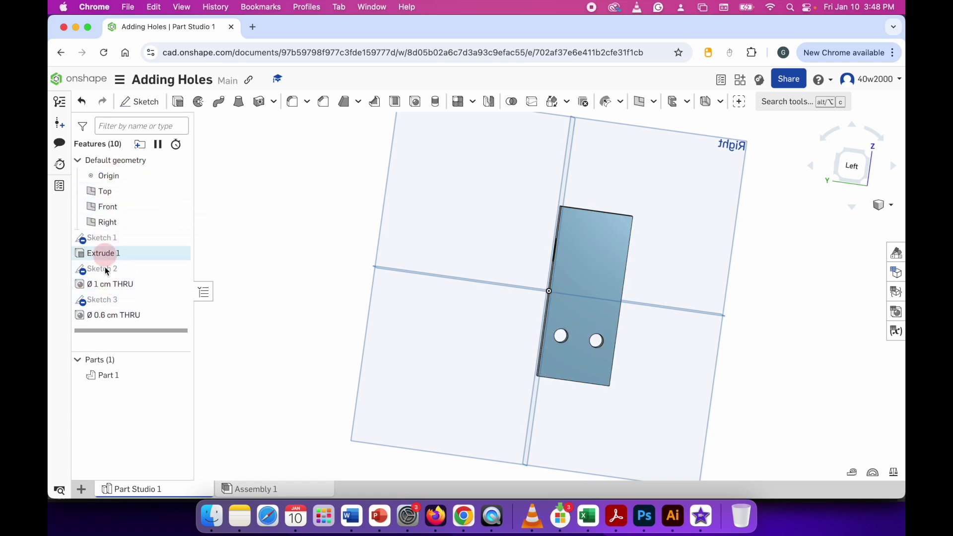
{"action": "right_click_drag", "start_coordinate": [353, 246], "coordinate": [385, 259]}
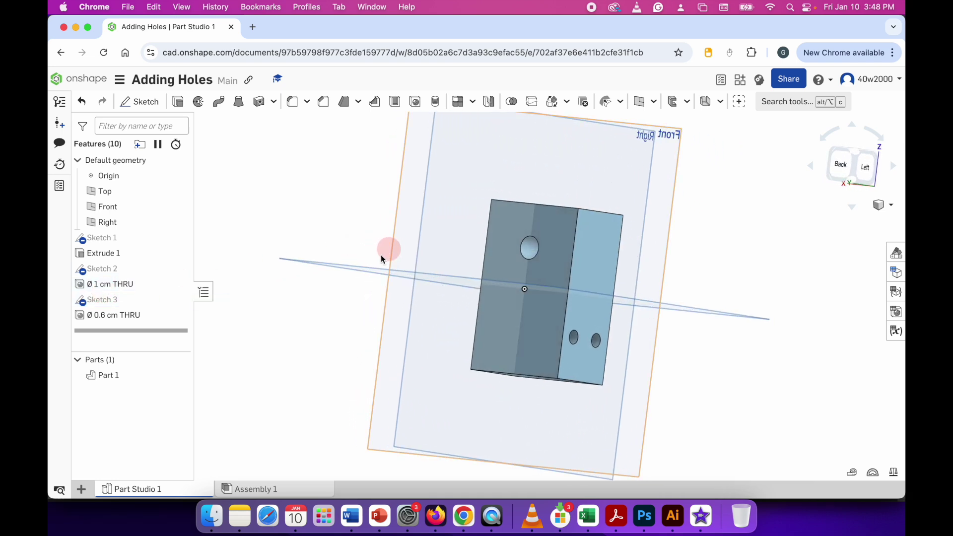
Rename the Ø 1 cm THRU hole feature to 'Hole 1'.
{"action": "double_click", "coordinate": [119, 289]}
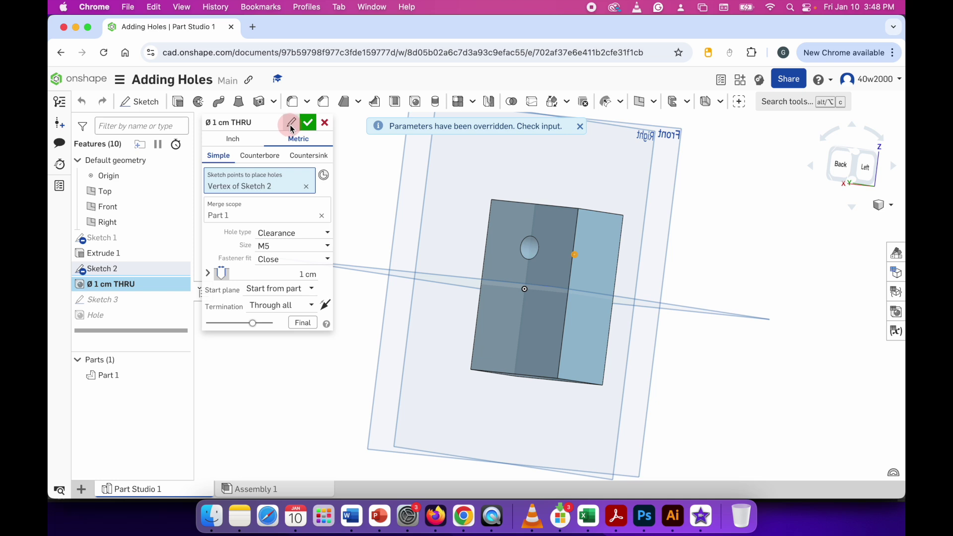
{"action": "left_click", "coordinate": [291, 123]}
{"action": "type", "text": "Hole 1"}
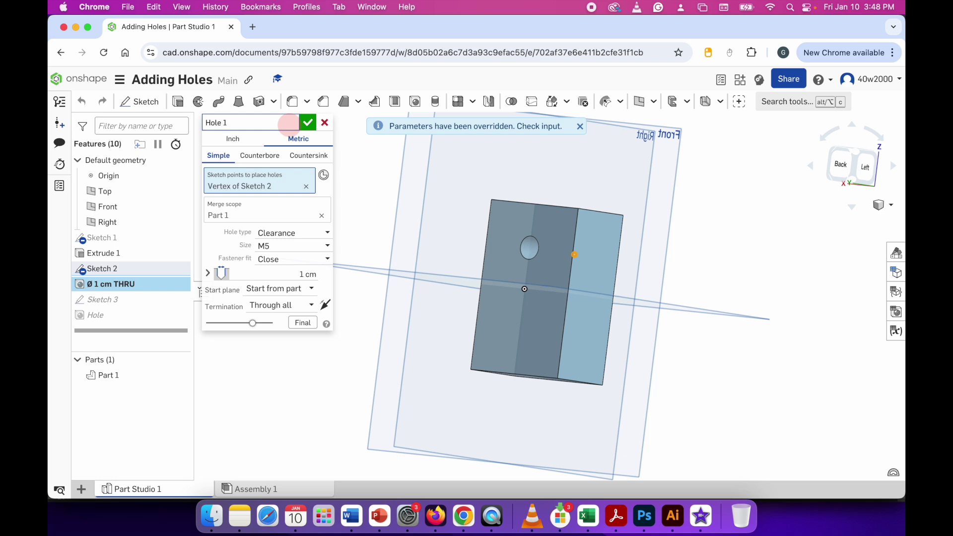
{"action": "left_click", "coordinate": [308, 123]}
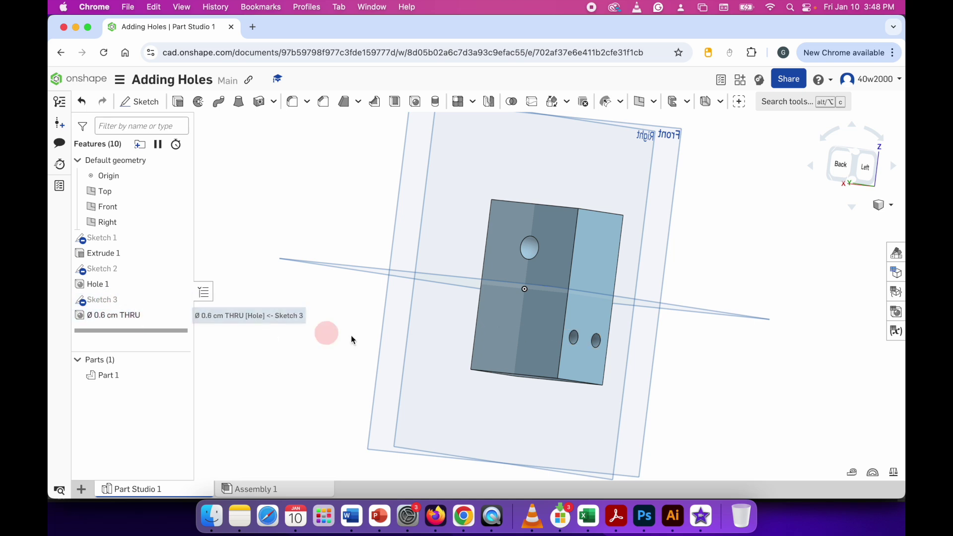
Rename the Ø 0.6 cm THRU feature to 'Hole 2' and view the block from the right.
{"action": "mouse_move", "coordinate": [350, 336]}
{"action": "right_mouse_down"}
{"action": "mouse_move", "coordinate": [383, 336]}
{"action": "mouse_move", "coordinate": [365, 336]}
{"action": "right_mouse_up"}
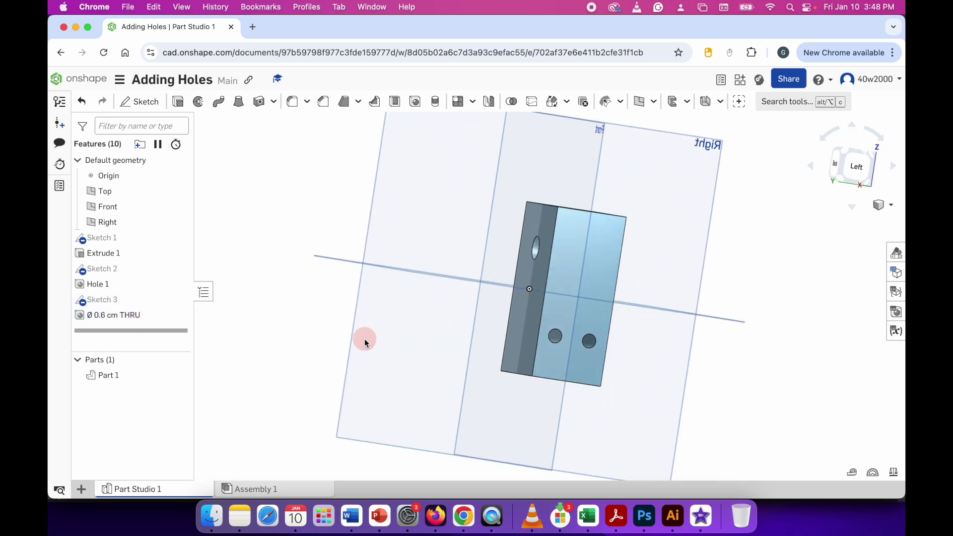
{"action": "double_click", "coordinate": [124, 316]}
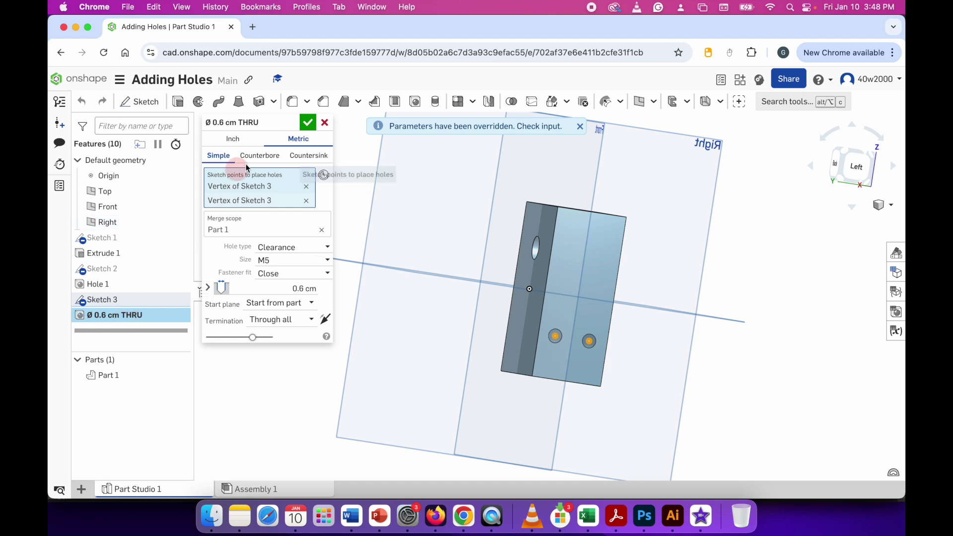
{"action": "left_click", "coordinate": [280, 143]}
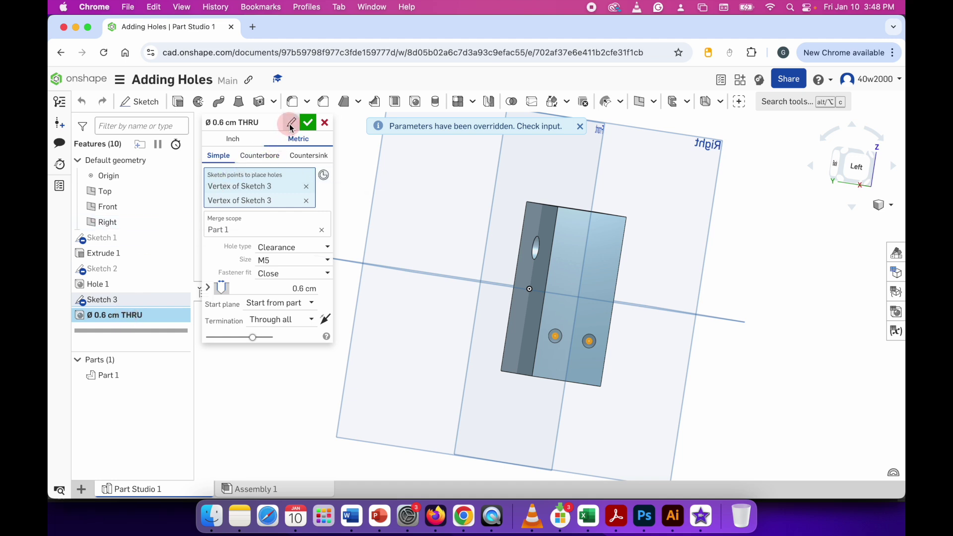
{"action": "left_click", "coordinate": [291, 125]}
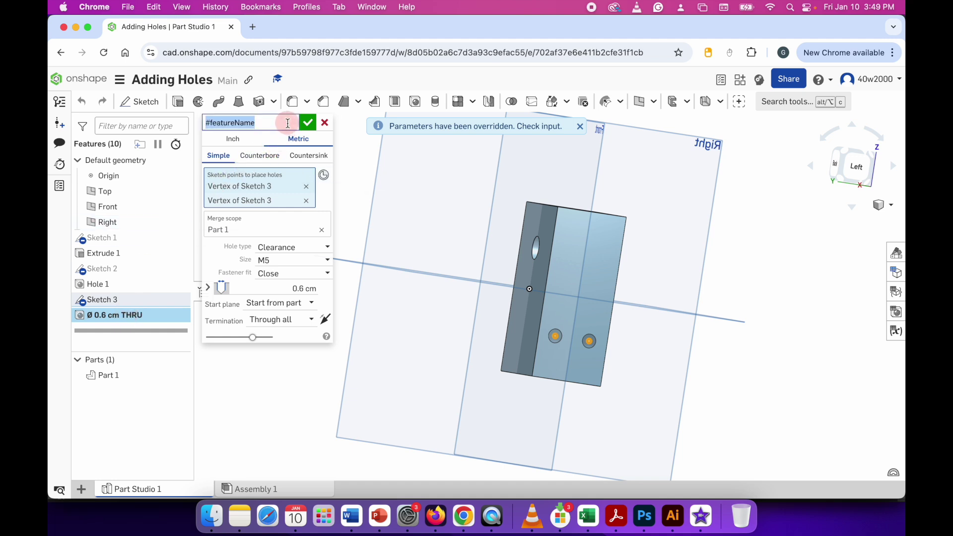
{"action": "type", "text": "Hole 2"}
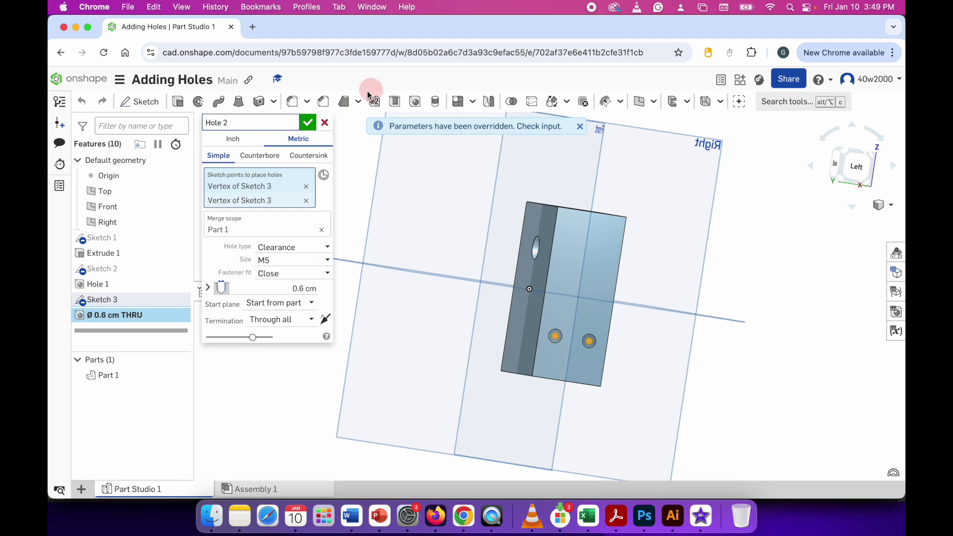
{"action": "left_click", "coordinate": [309, 124]}
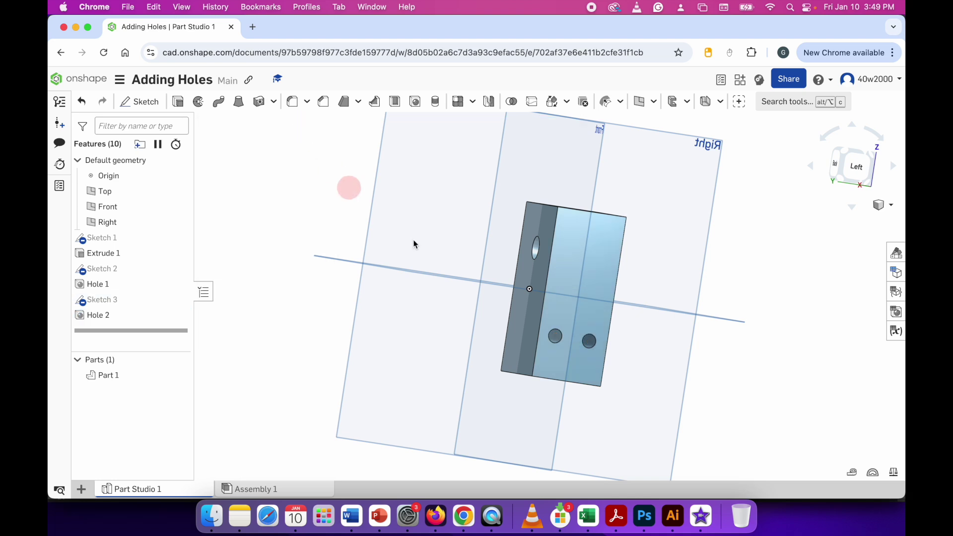
{"action": "right_click_drag", "start_coordinate": [749, 392], "coordinate": [634, 329]}
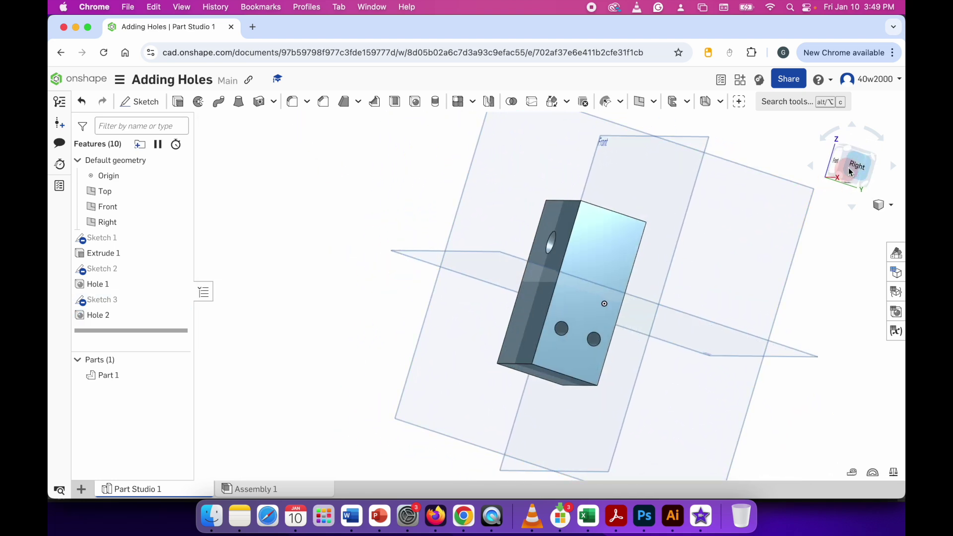
{"action": "left_click", "coordinate": [837, 180]}
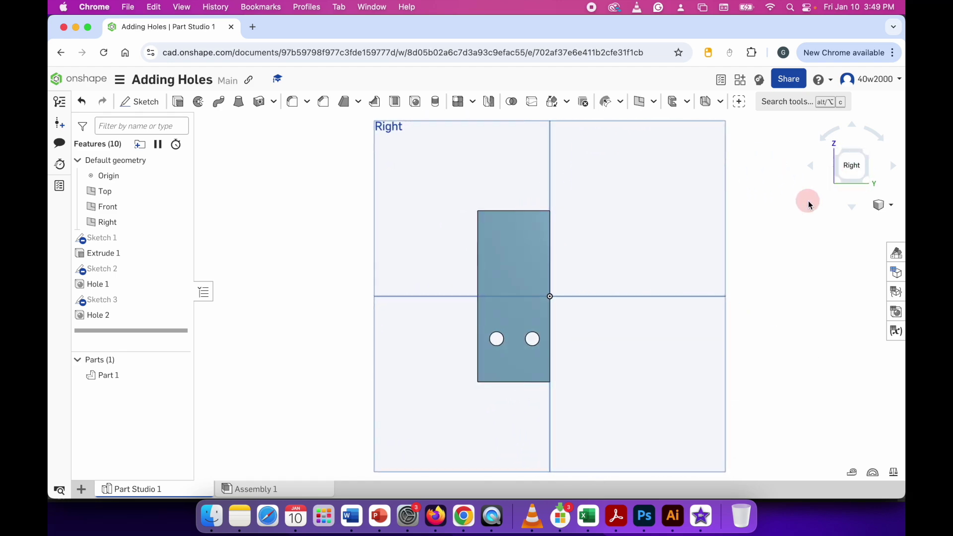